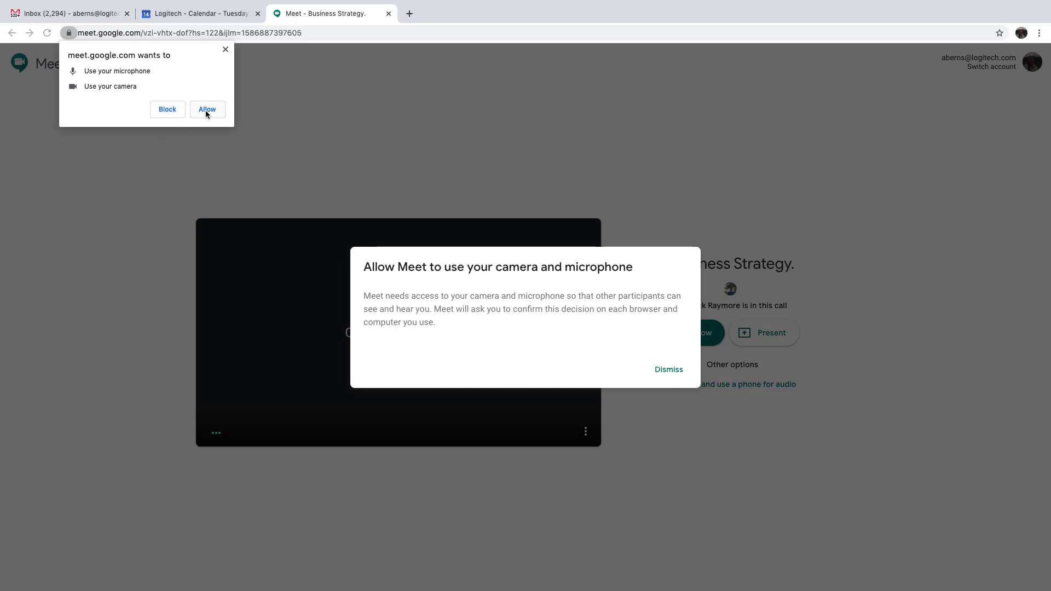
Allow Google Meet to use the camera and microphone for the Business Strategy preview
left_click(206, 110)
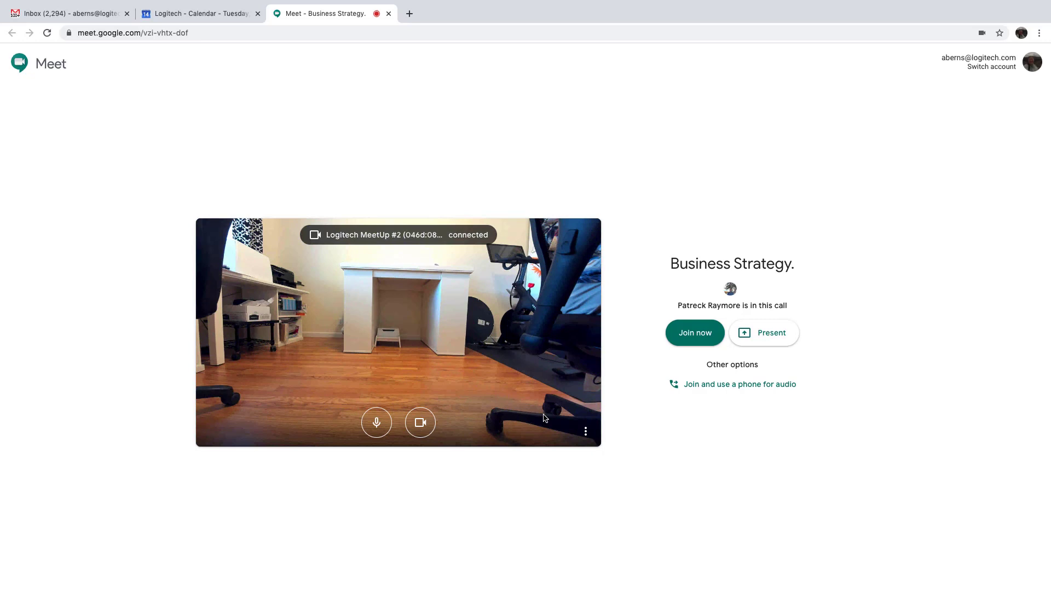
In Settings, set the microphone to Logitech BRIO and the speakers to Mac mini Speakers
left_click(585, 438)
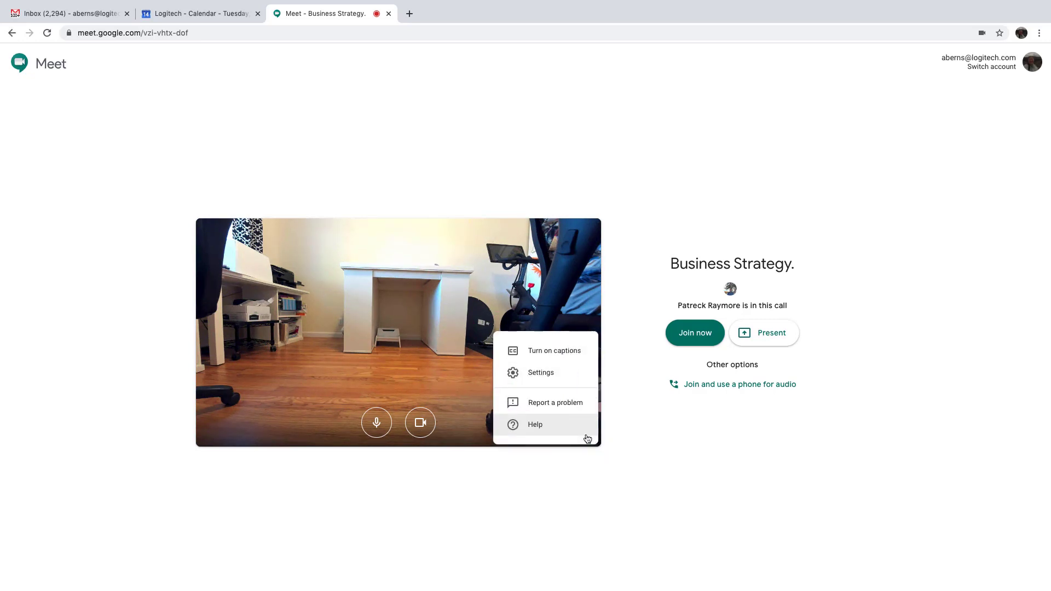
left_click(550, 373)
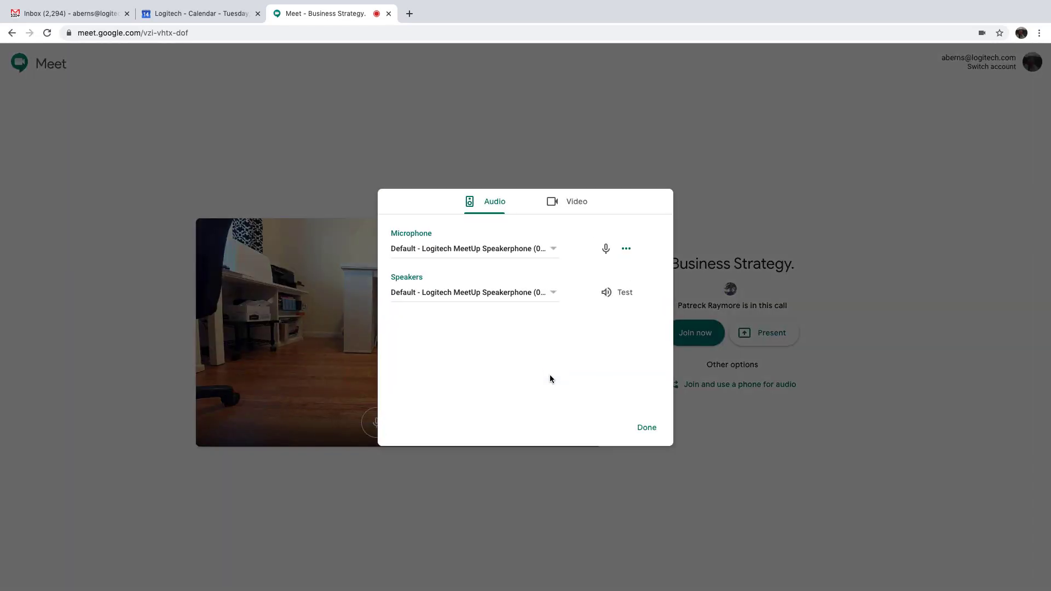
left_click(442, 249)
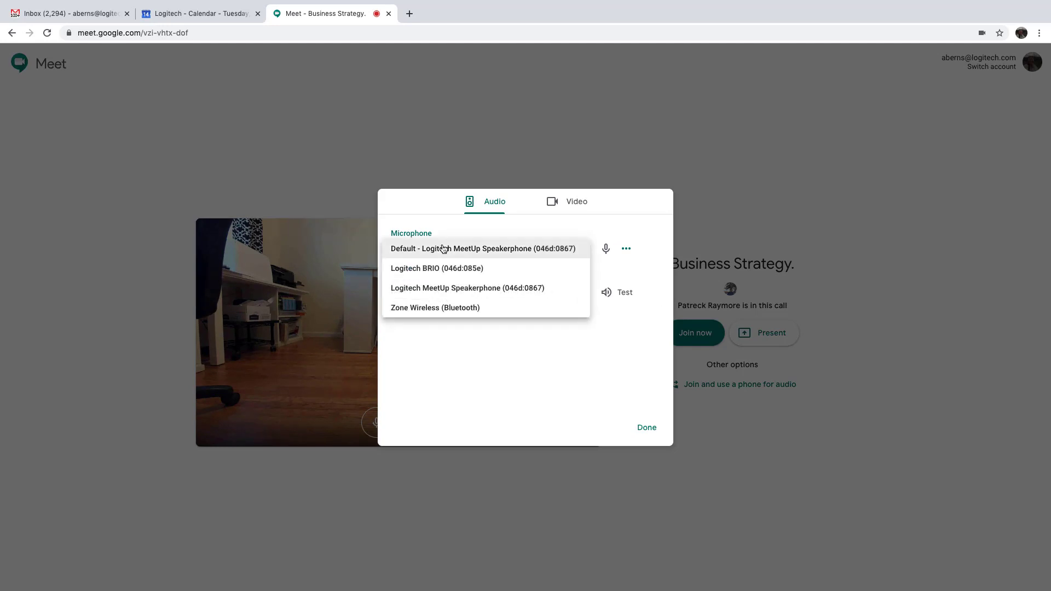
left_click(442, 268)
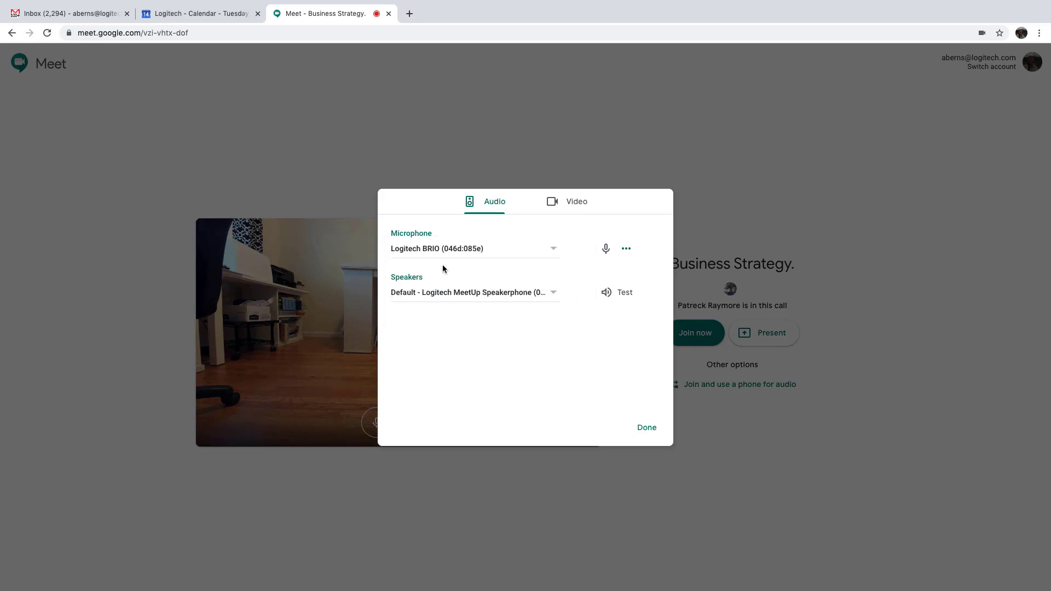
left_click(442, 296)
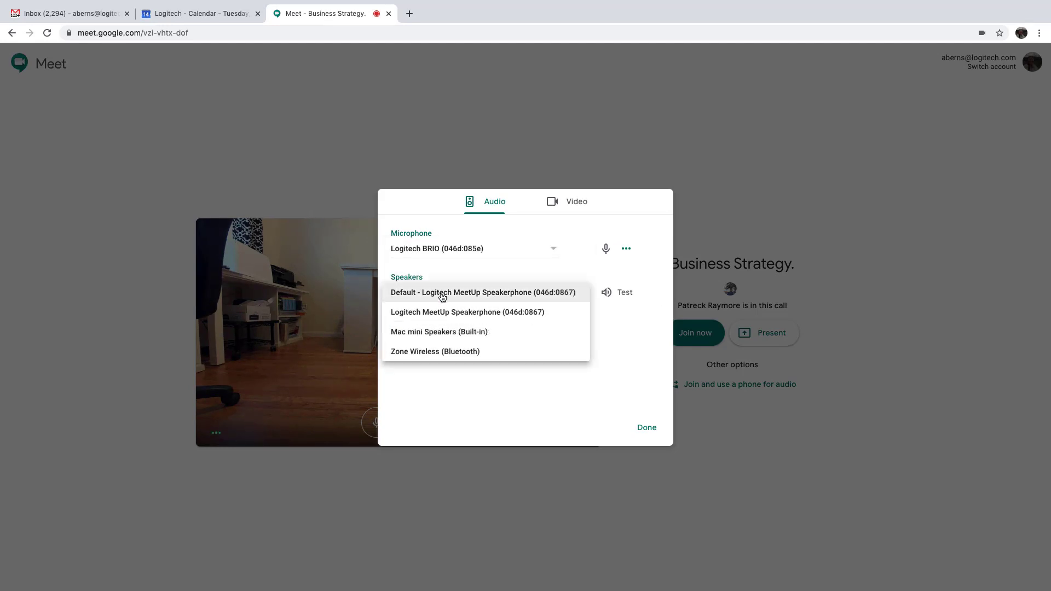
left_click(443, 333)
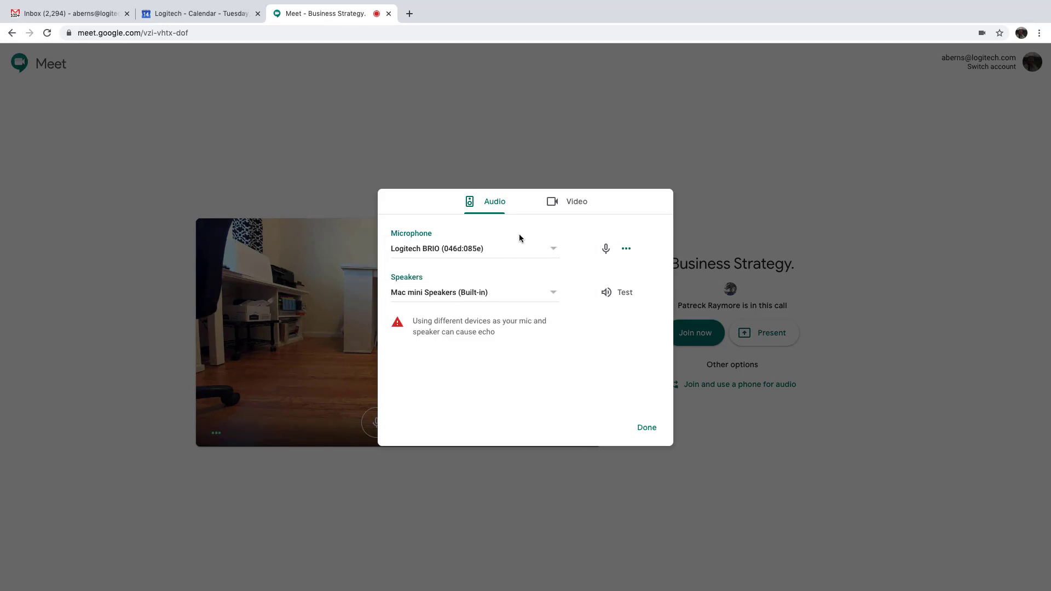
Switch the camera to Logitech BRIO #3
left_click(570, 210)
left_click(497, 251)
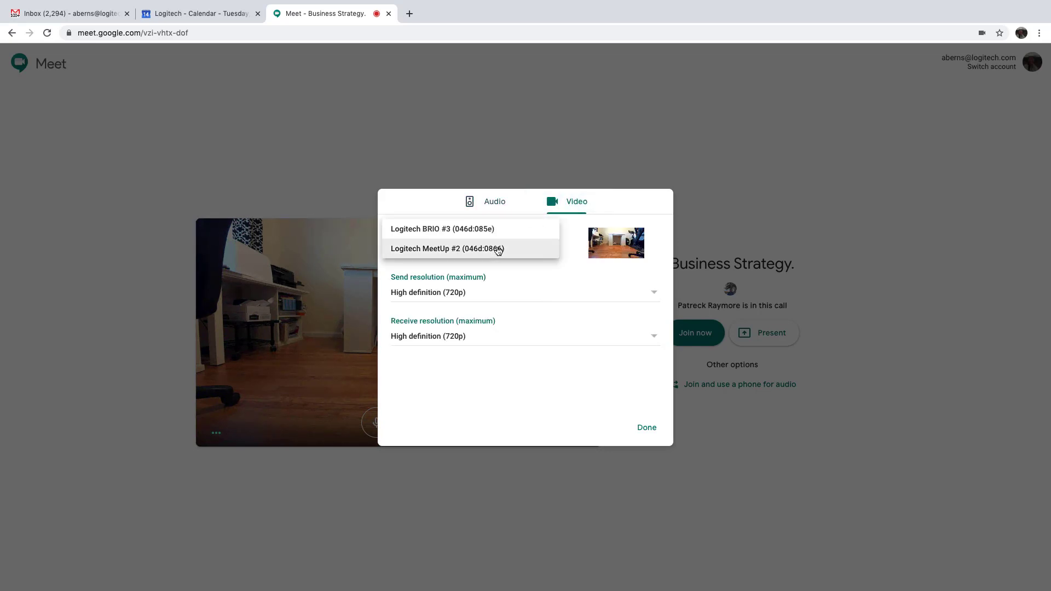
left_click(475, 234)
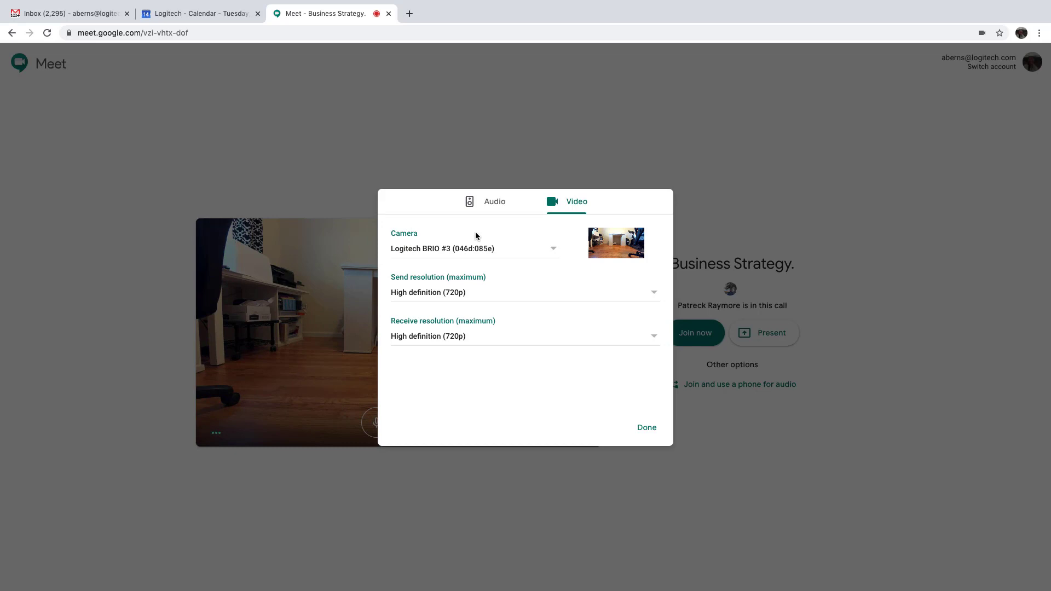
Close the Settings dialog to return to the Business Strategy pre-join page
left_click(644, 429)
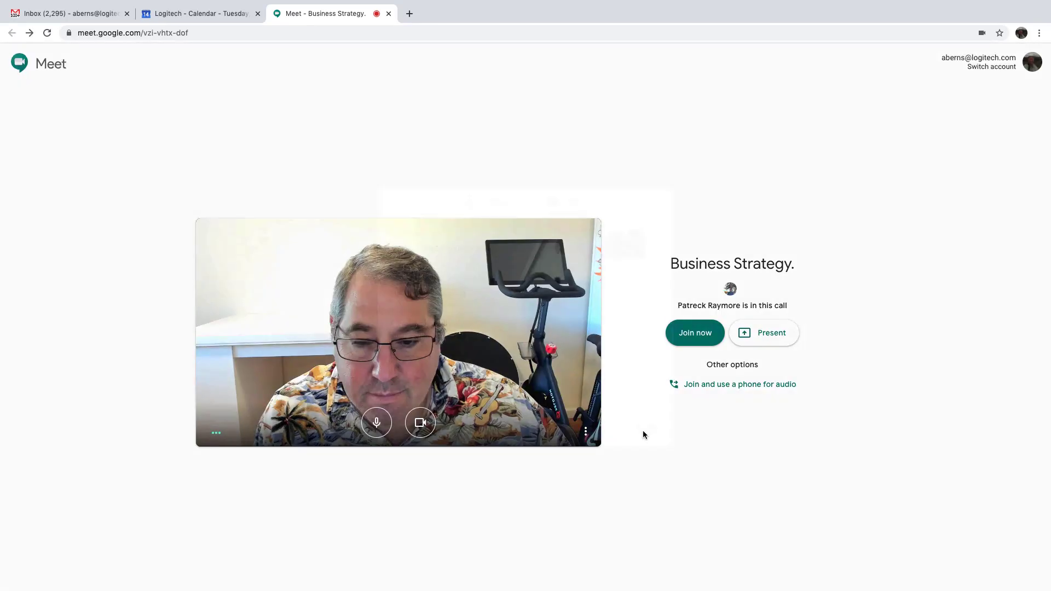